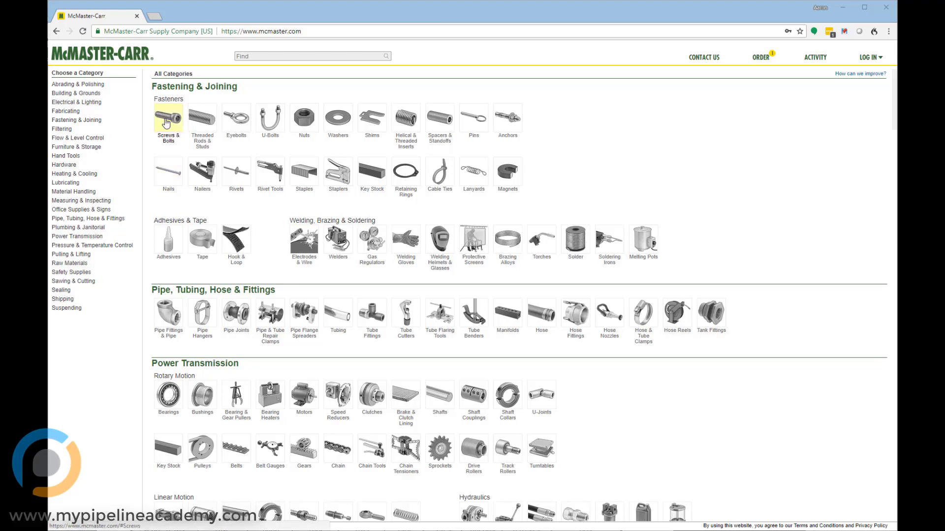
Search McMaster-Carr for 'fasteners' and open the Socket Head Screws category
click(167, 123)
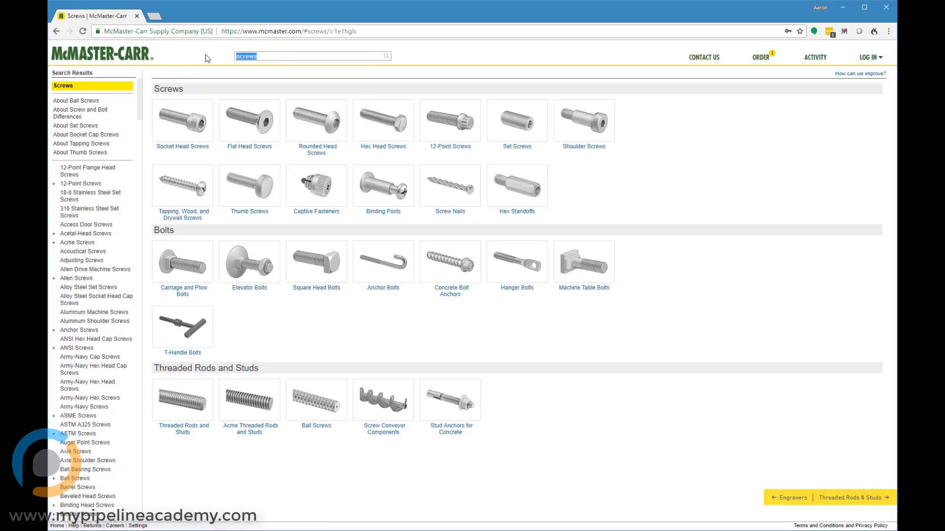
text(fasteners)
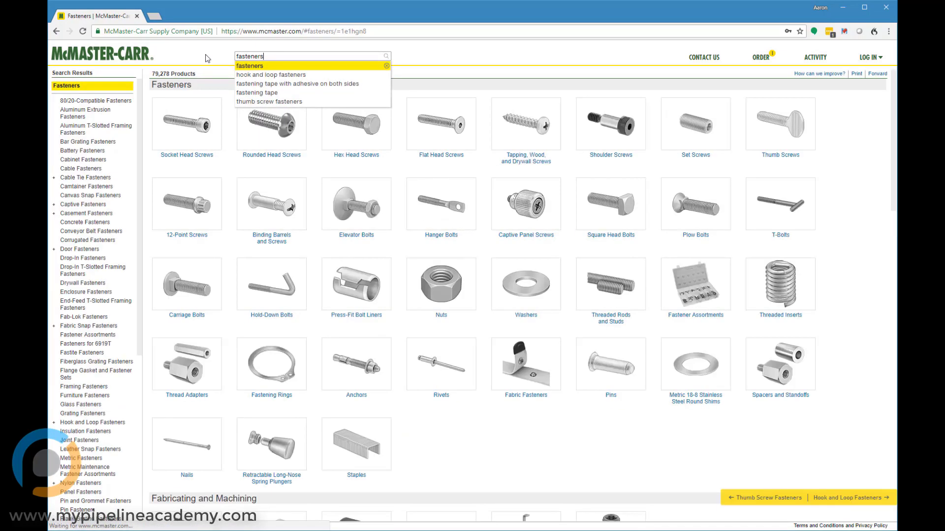
key(Return)
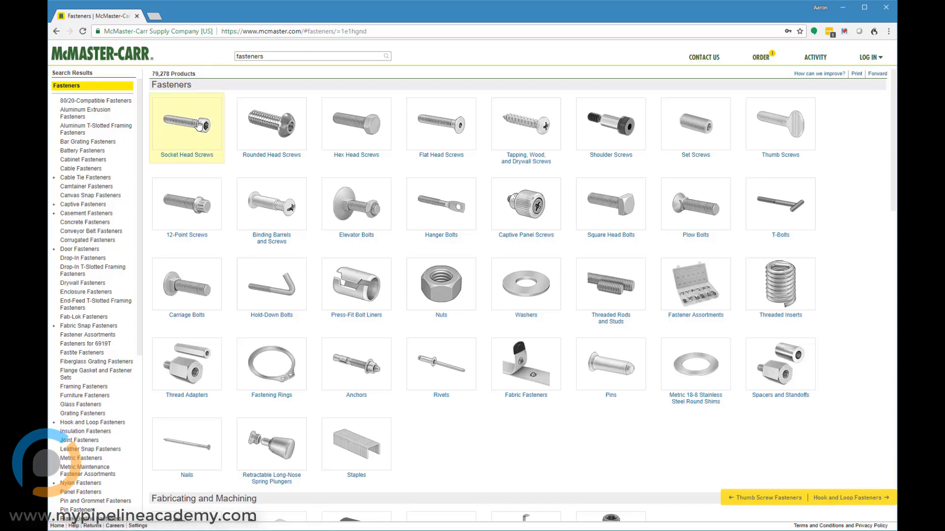
click(167, 132)
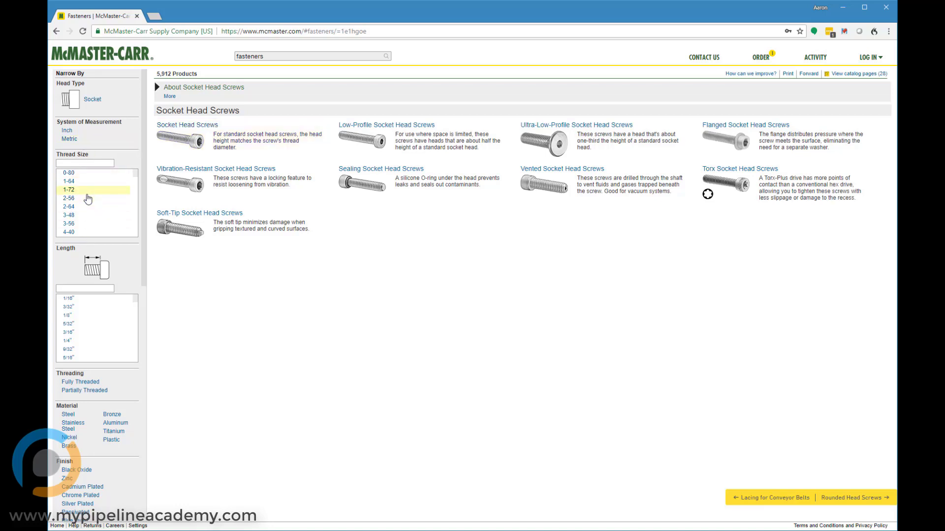
Filter the socket head screws to 10-32 thread size and 18-8 stainless steel
scroll(89, 201, down, 3)
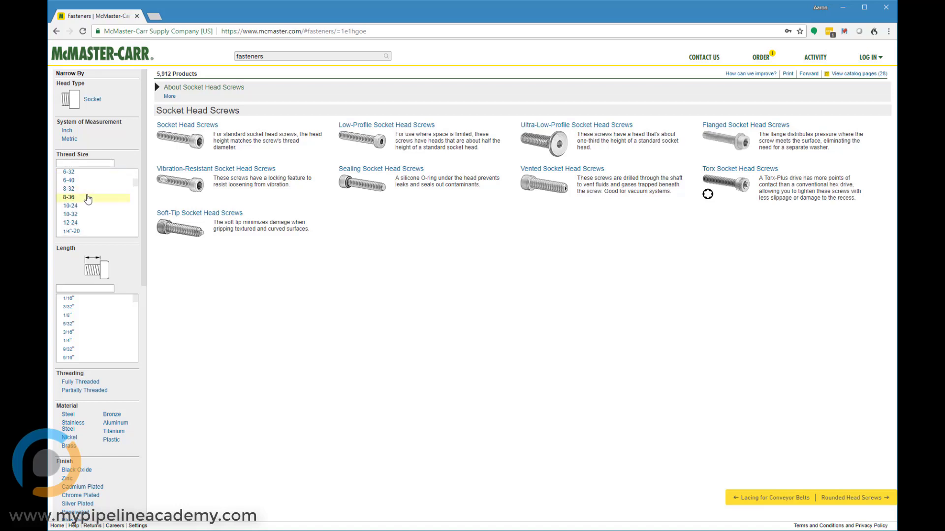
click(70, 214)
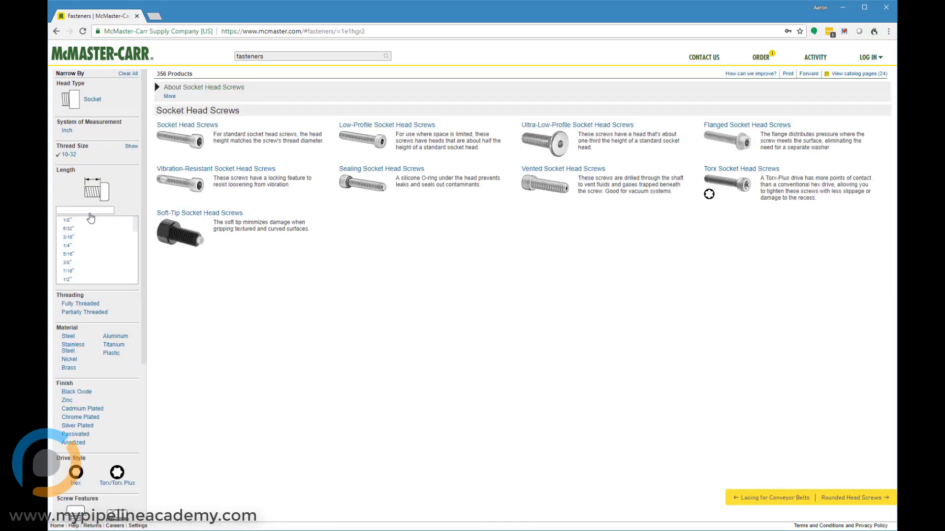
click(79, 348)
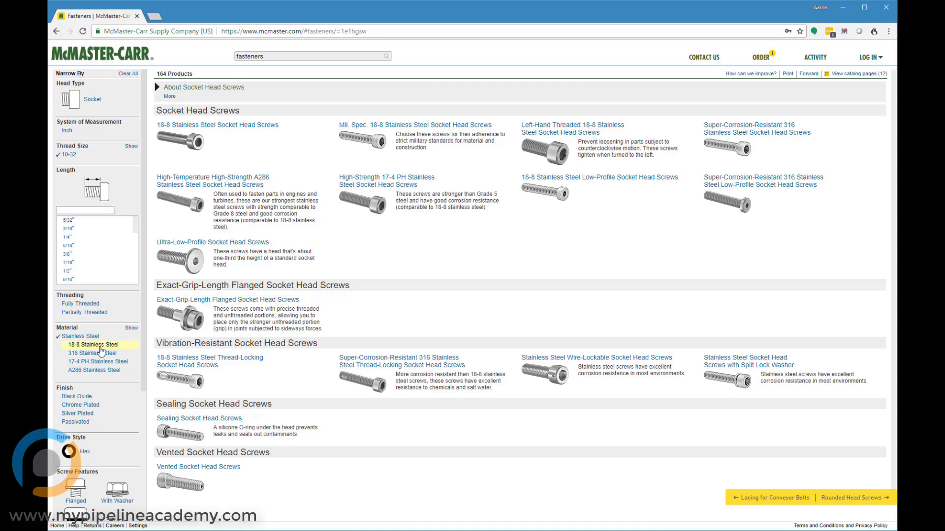
click(100, 346)
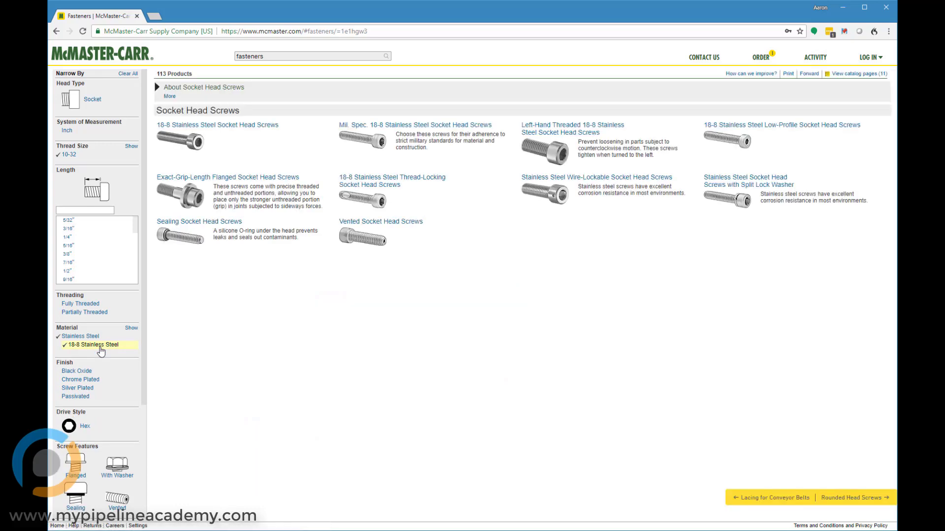
Further narrow to 1" length, fully threaded, right-hand thread direction
scroll(84, 261, down, 2)
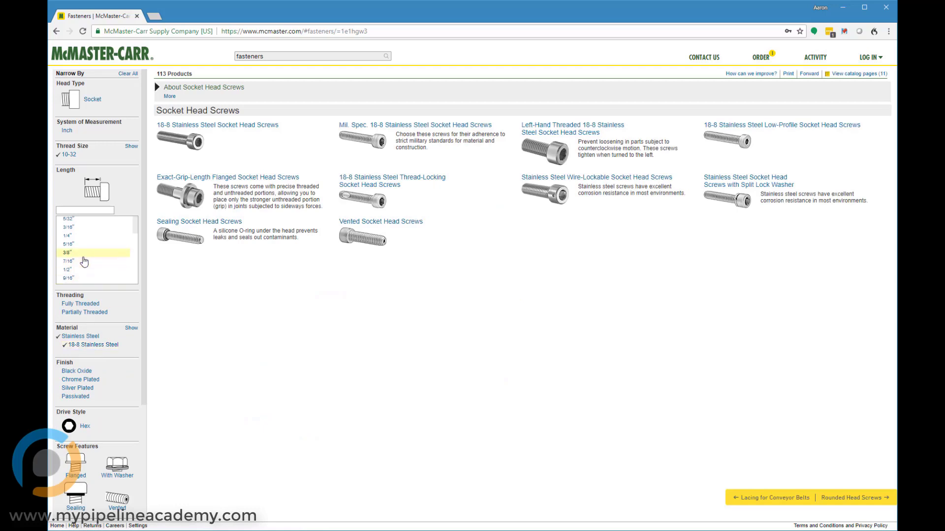
scroll(84, 262, down, 1)
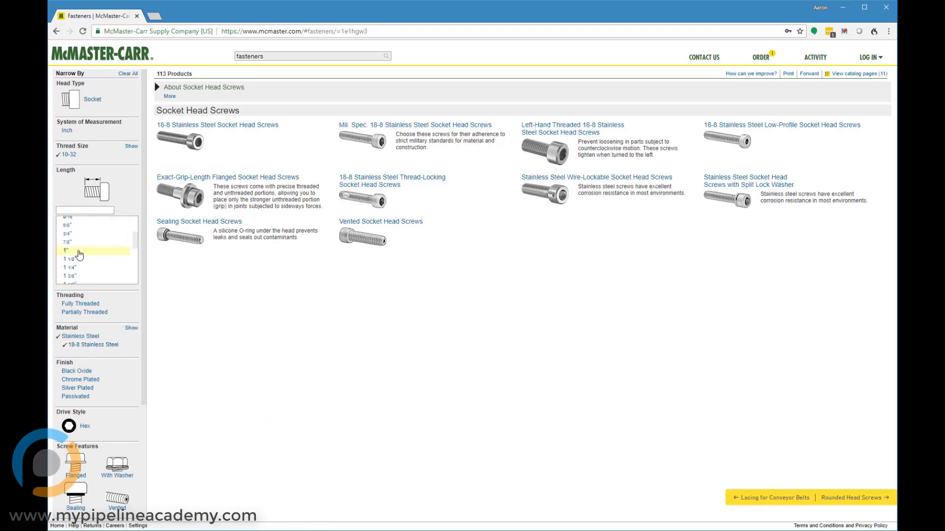
click(80, 256)
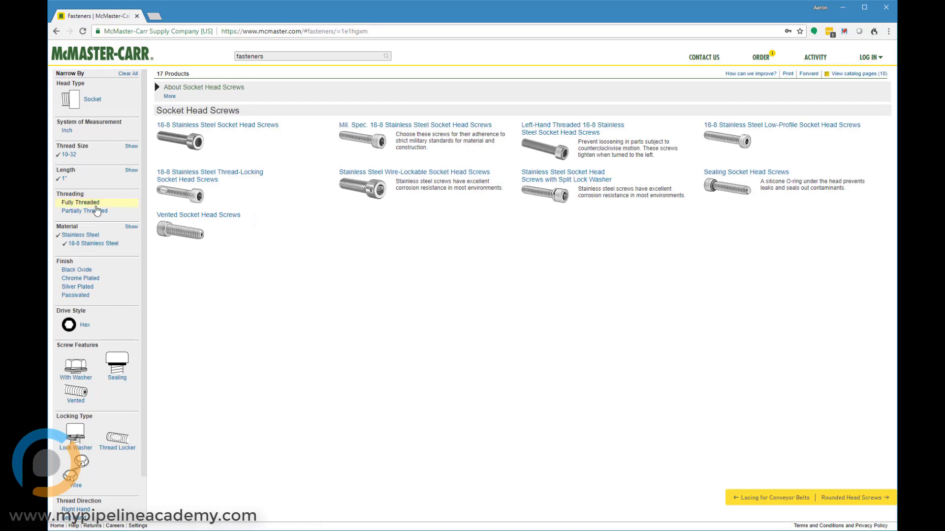
click(80, 202)
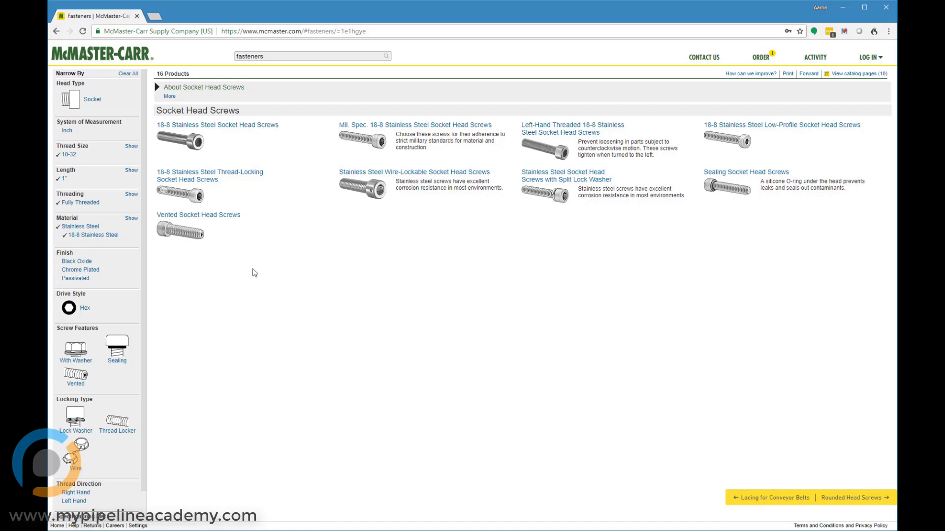
click(75, 493)
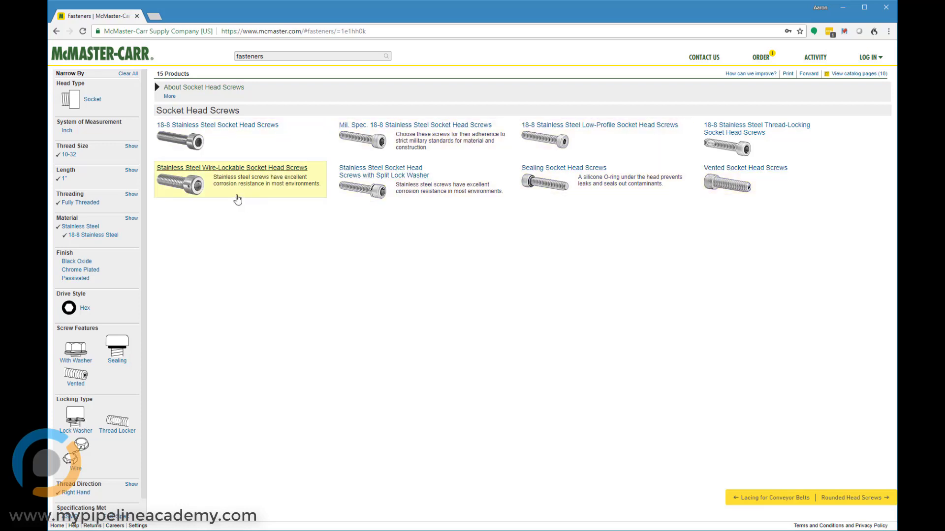
Open the 18-8 Stainless Steel Socket Head Screws listing from the filtered results
click(208, 131)
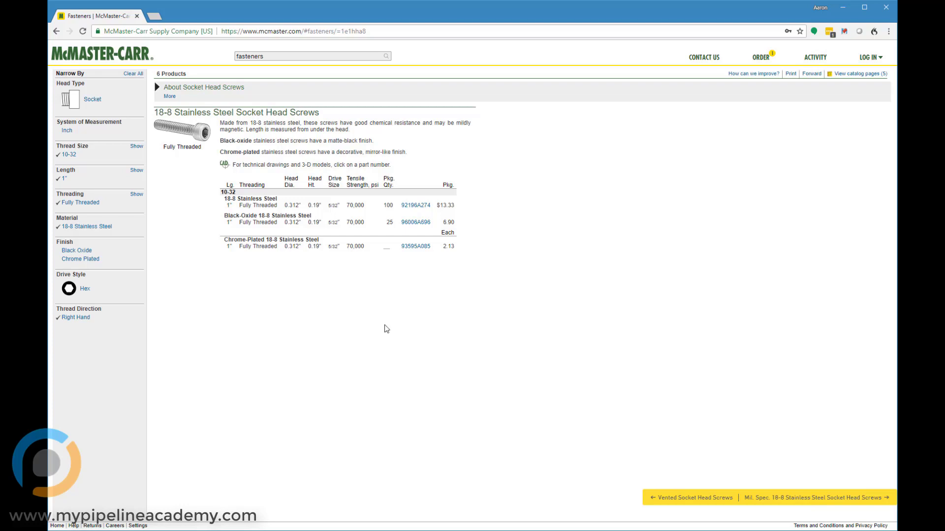
Open the full product page for part 92196A274 and review CAD formats, keeping 3-D SolidWorks
click(418, 211)
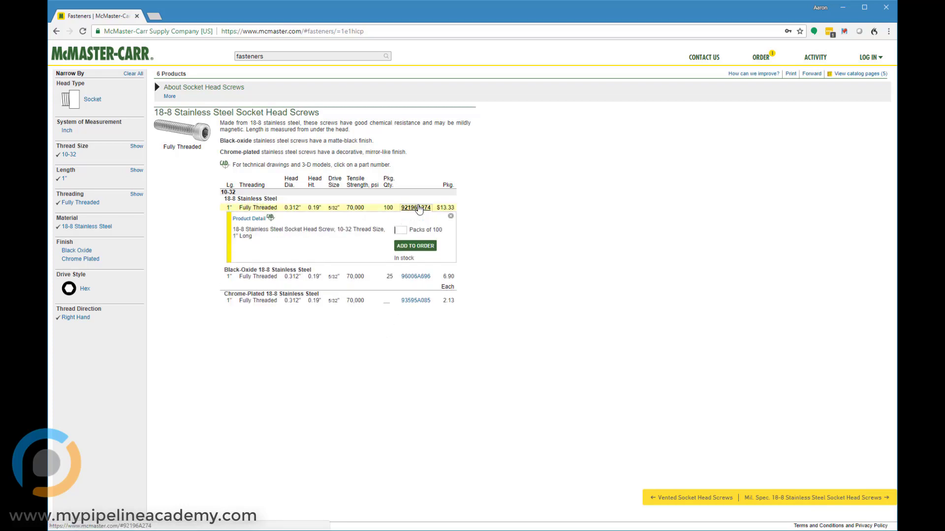
click(260, 218)
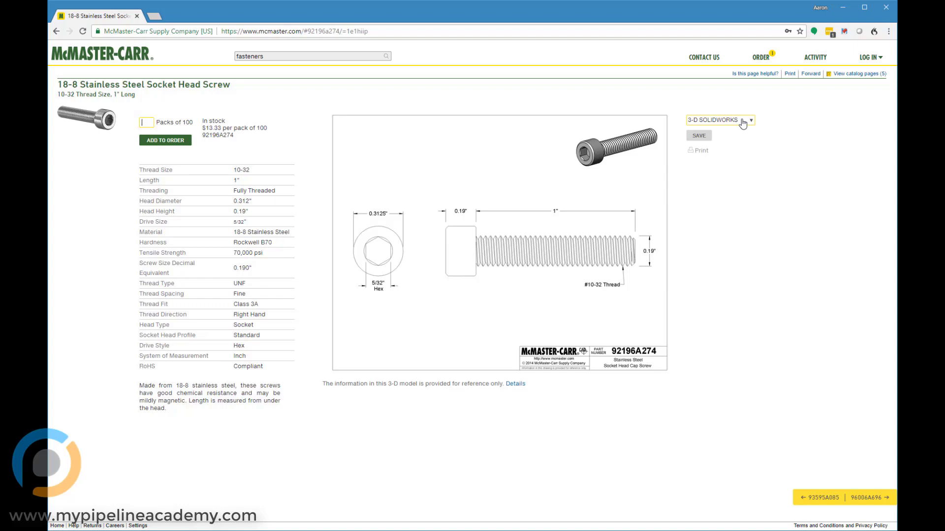
click(743, 121)
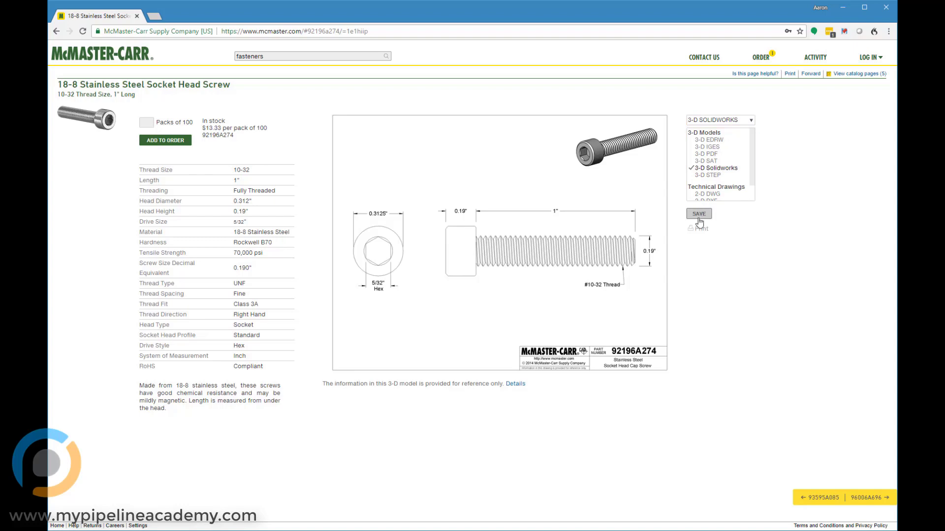
click(749, 124)
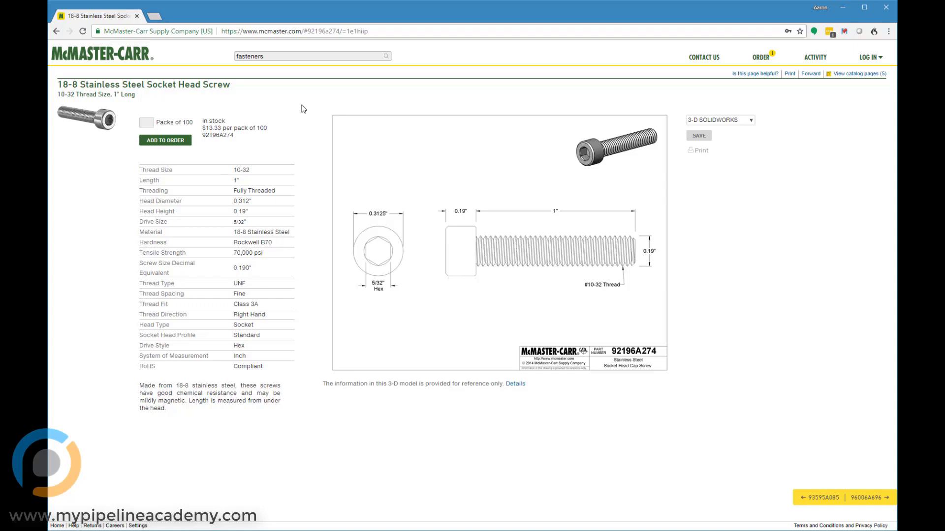
From the home page, search for 'dowel pins' and open the dowel pins listing
click(101, 55)
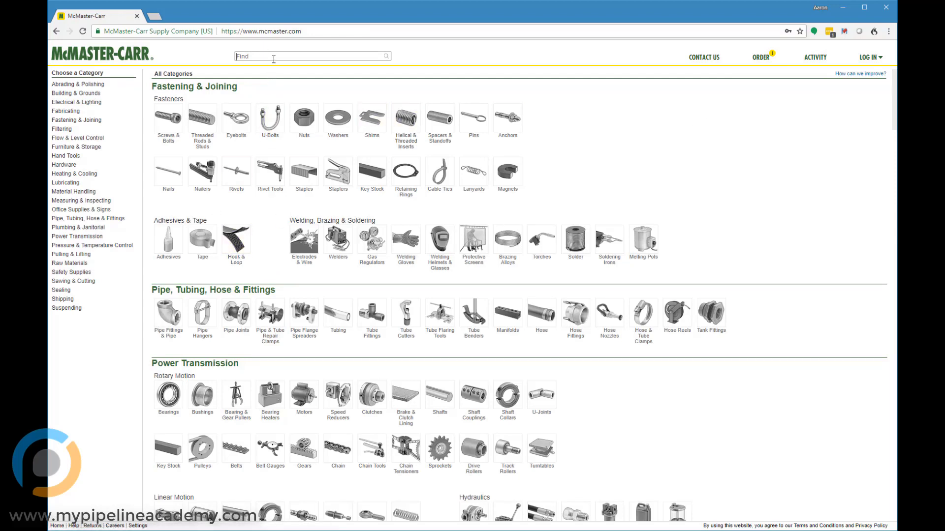
text(dowel pins)
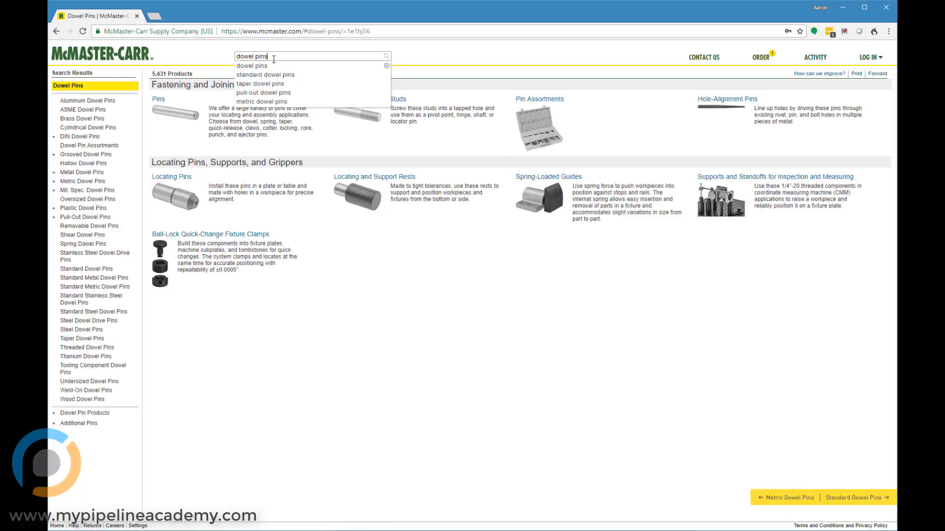
click(183, 117)
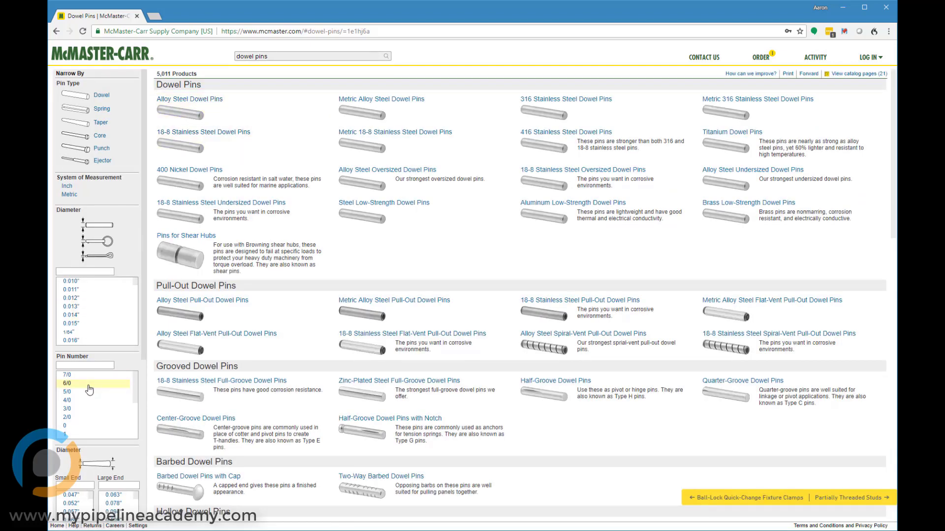
Filter the dowel pins to 3/16" diameter
scroll(96, 398, down, 2)
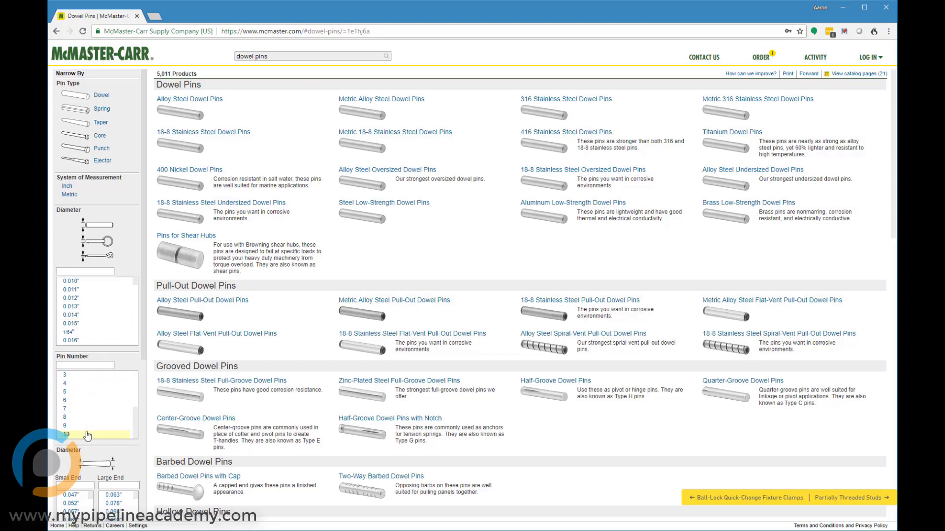
scroll(138, 240, down, 3)
scroll(126, 166, down, 1)
scroll(127, 166, down, 10)
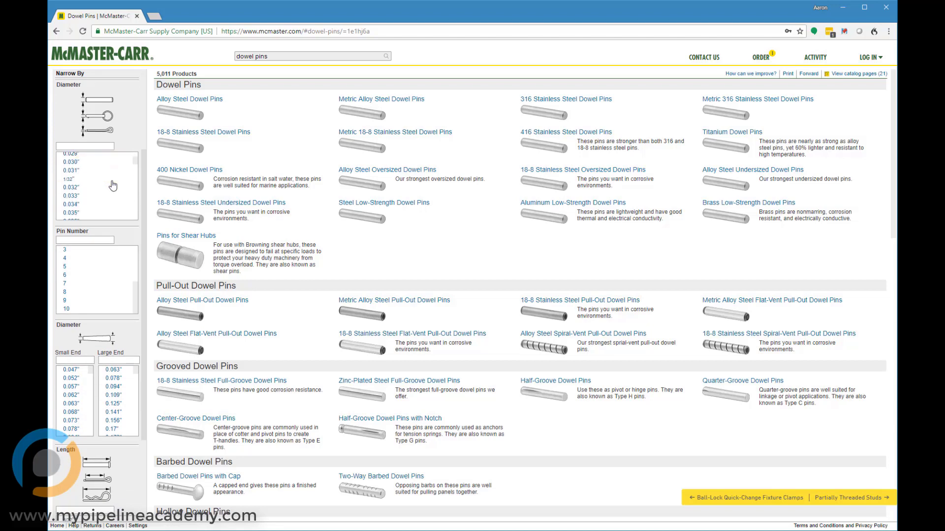
scroll(112, 186, down, 20)
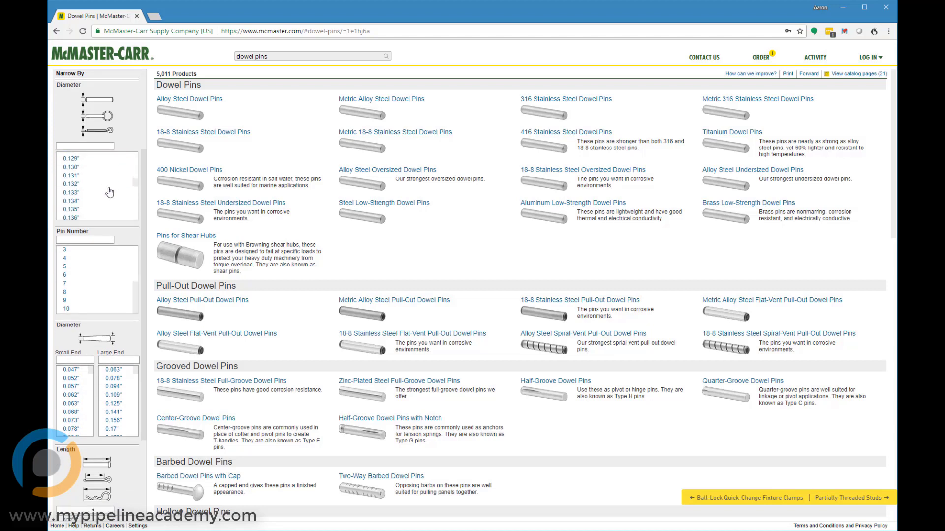
scroll(109, 192, down, 11)
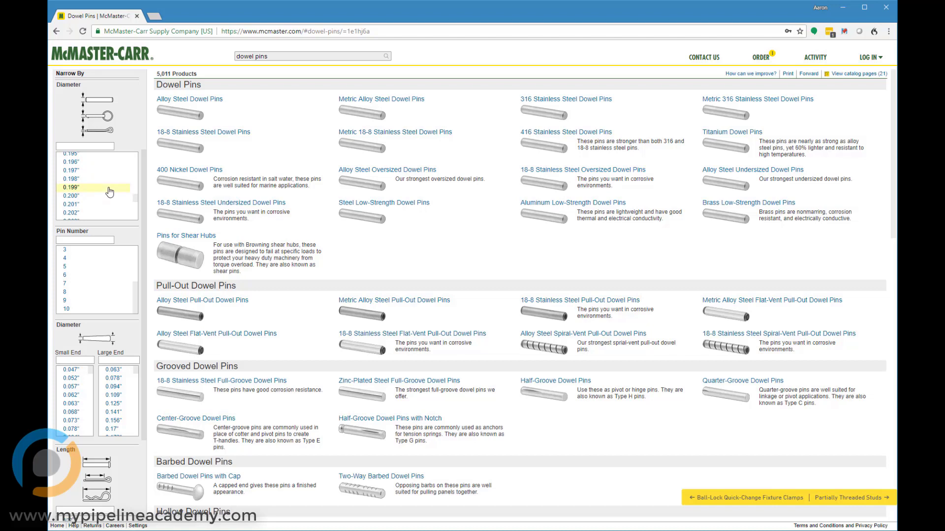
scroll(108, 191, up, 3)
click(69, 180)
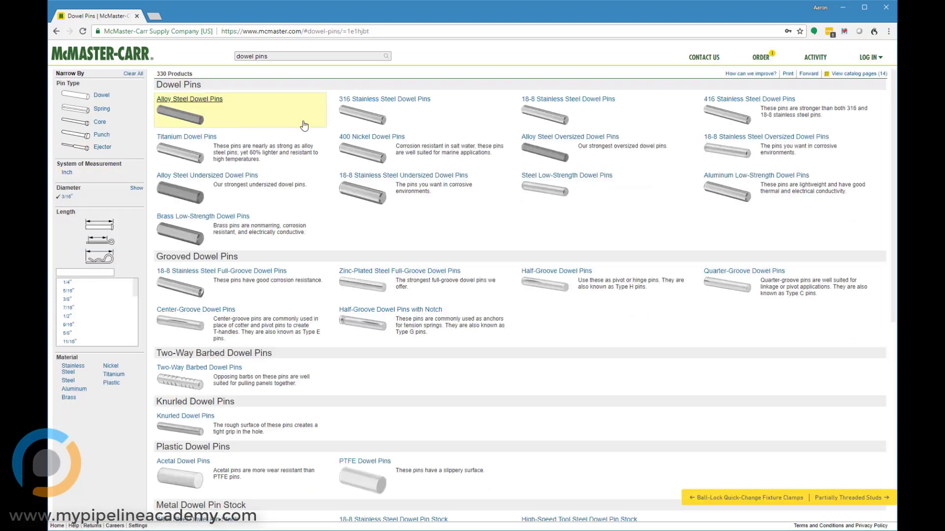
Open Alloy Steel Dowel Pins, filter to 1/2" length, and show details for part 98381A314
click(185, 100)
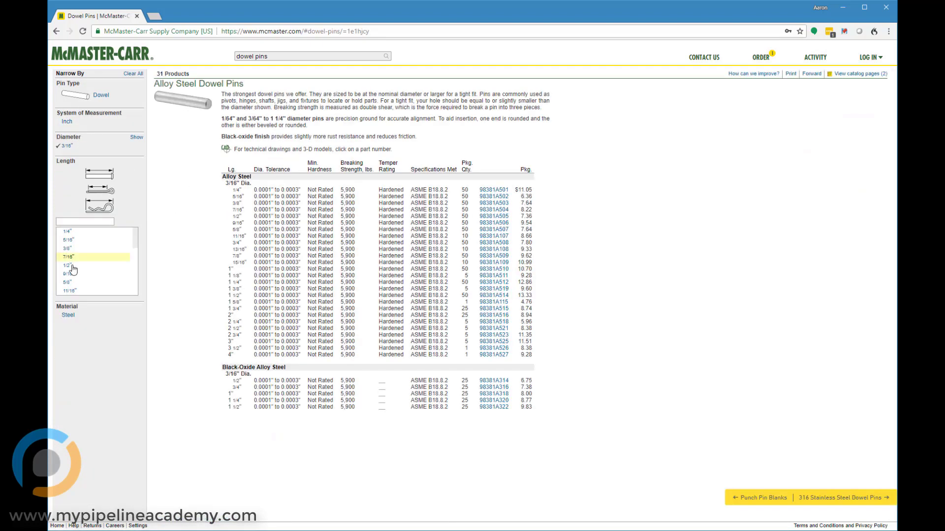
click(79, 266)
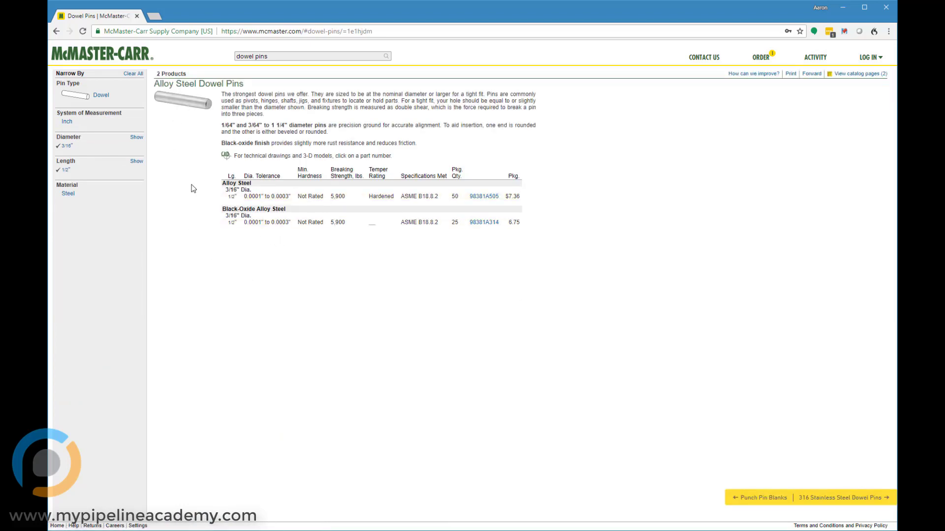
click(487, 226)
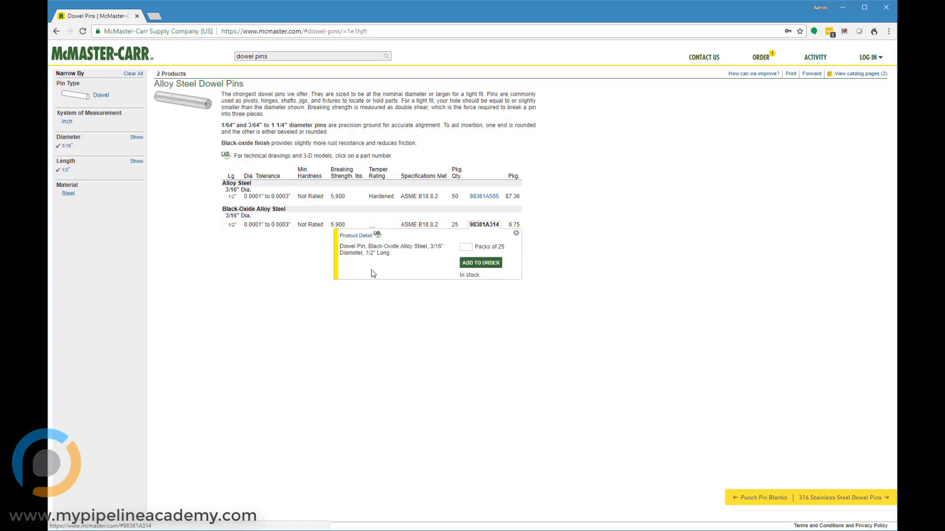
Open the full page for dowel pin 98381A314 and save its 3-D SolidWorks model
click(366, 236)
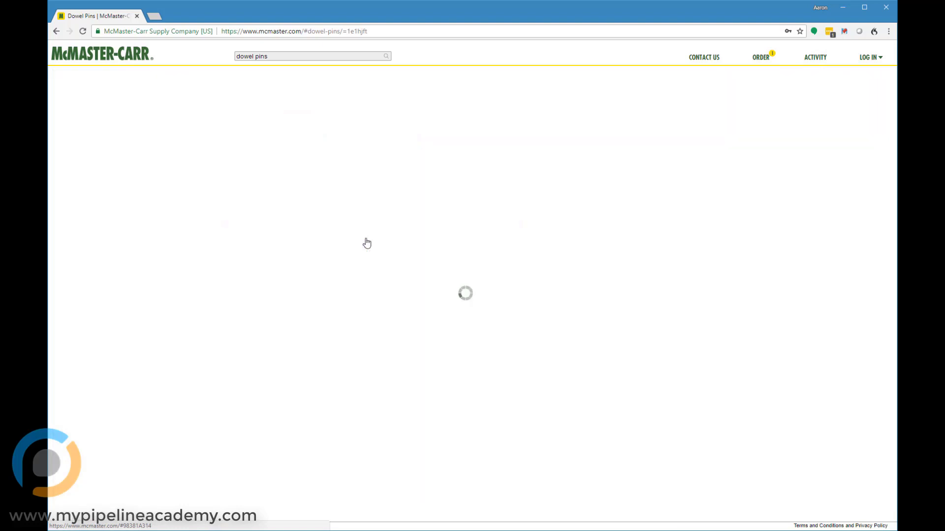
click(716, 136)
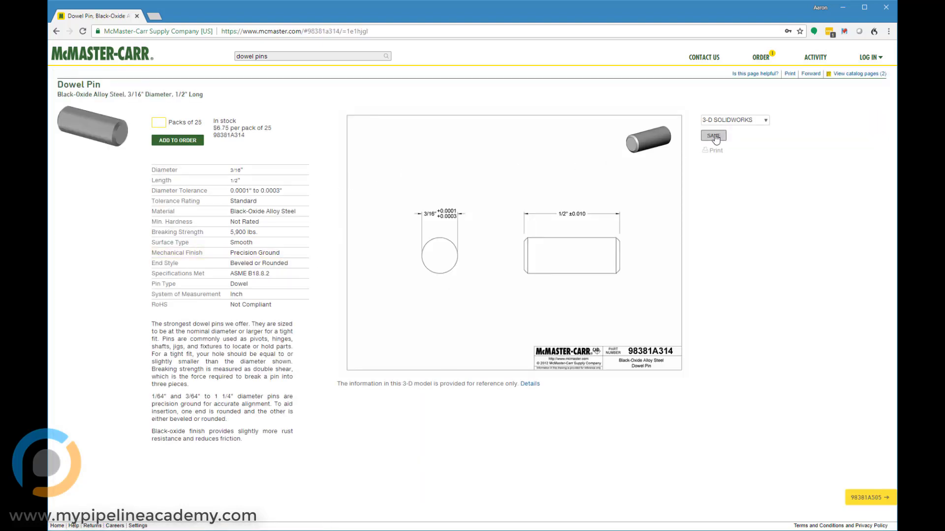